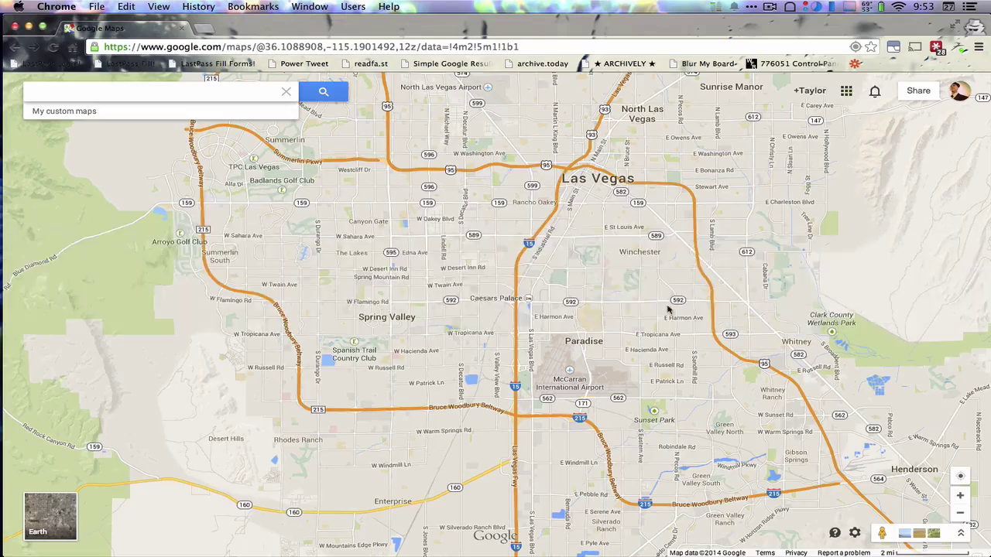
Step: Create a new custom map in My maps and add a directions layer to it
{"action": "left_click", "coordinate": [161, 92]}
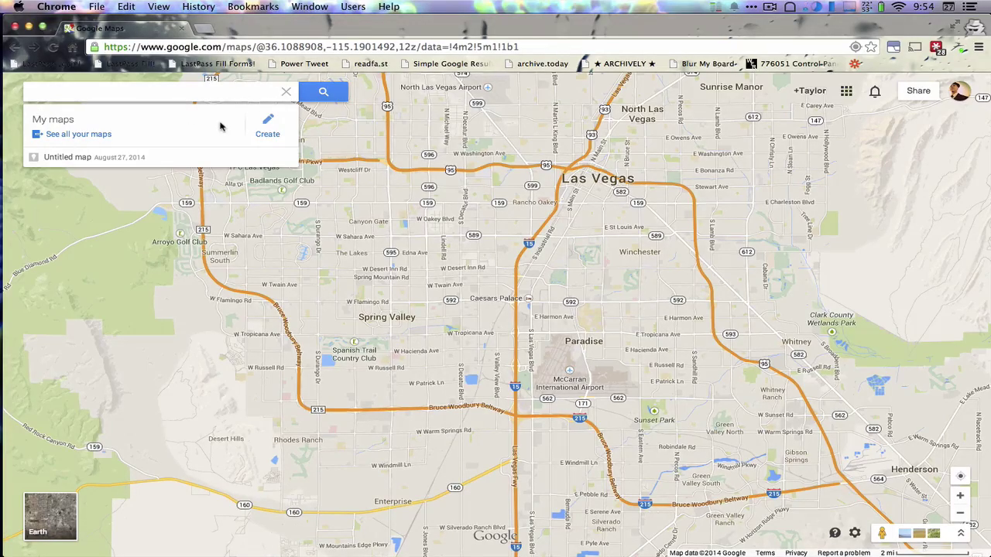
{"action": "left_click", "coordinate": [263, 128]}
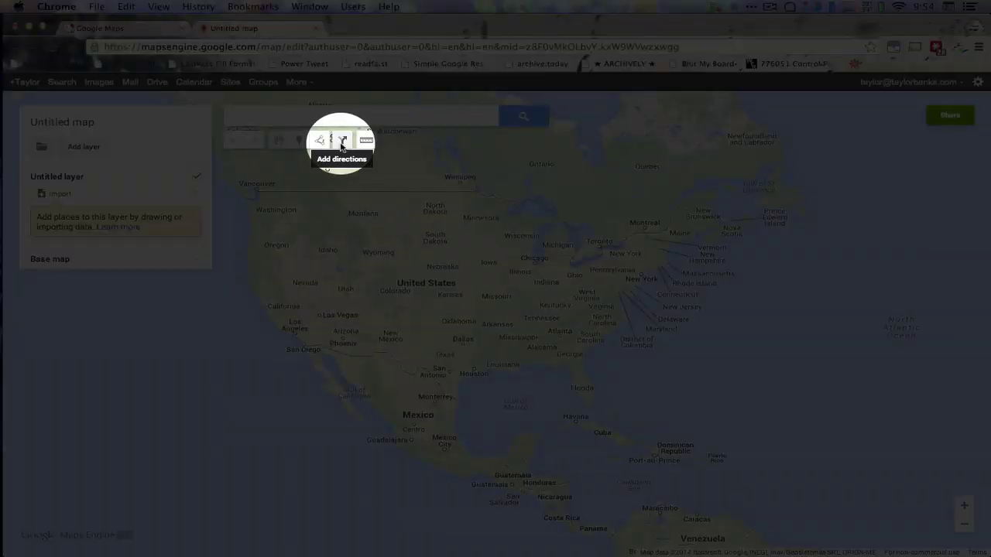
{"action": "left_click", "coordinate": [342, 144]}
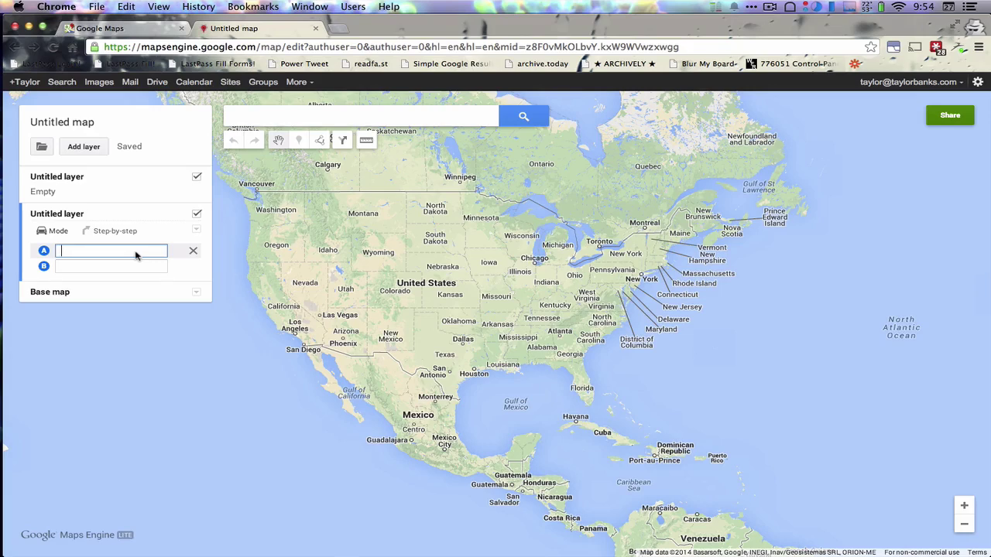
Step: Set the route's start to Badlands/White River KOA and its second stop to Devils Tower National Monument
{"action": "type", "text": "Badlands KOA"}
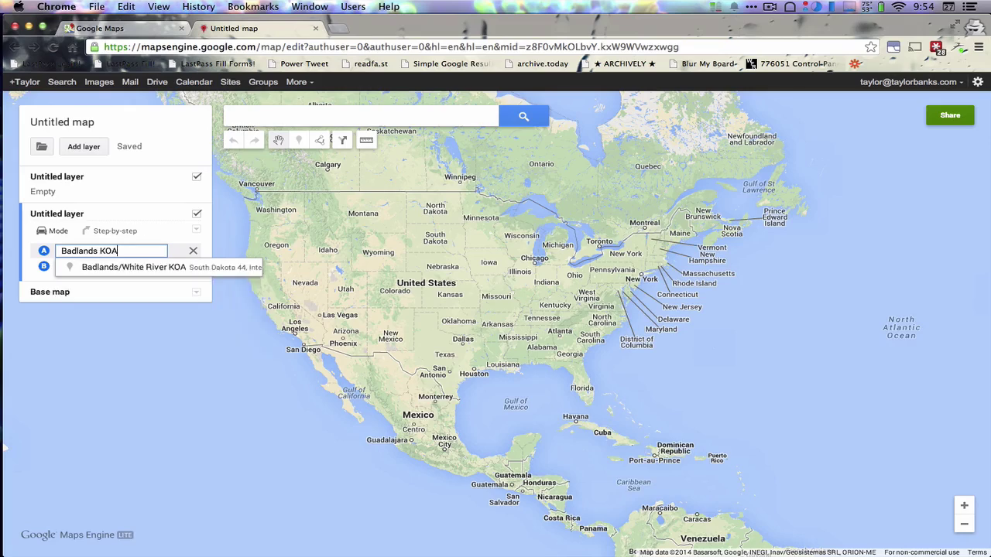
{"action": "key", "text": "Return"}
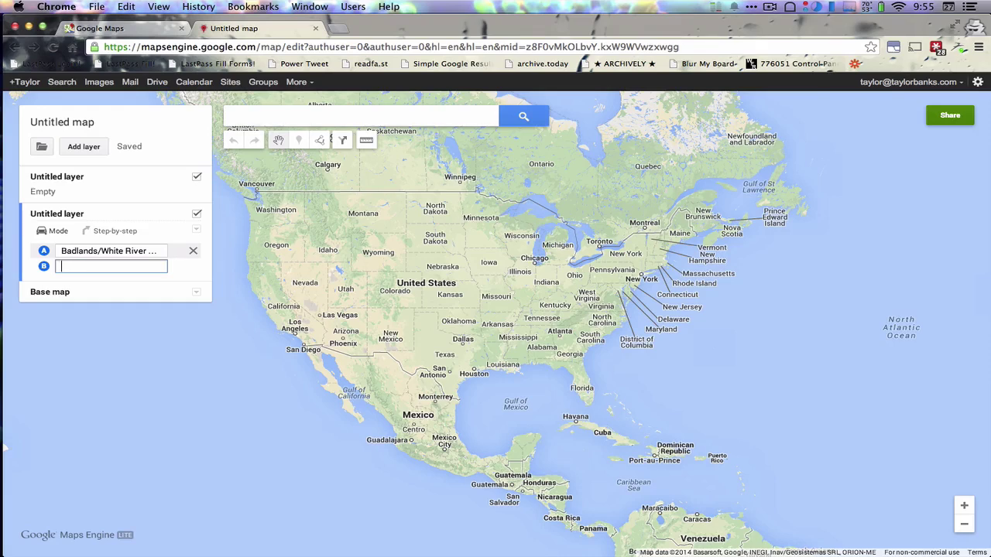
{"action": "type", "text": "devils towe"}
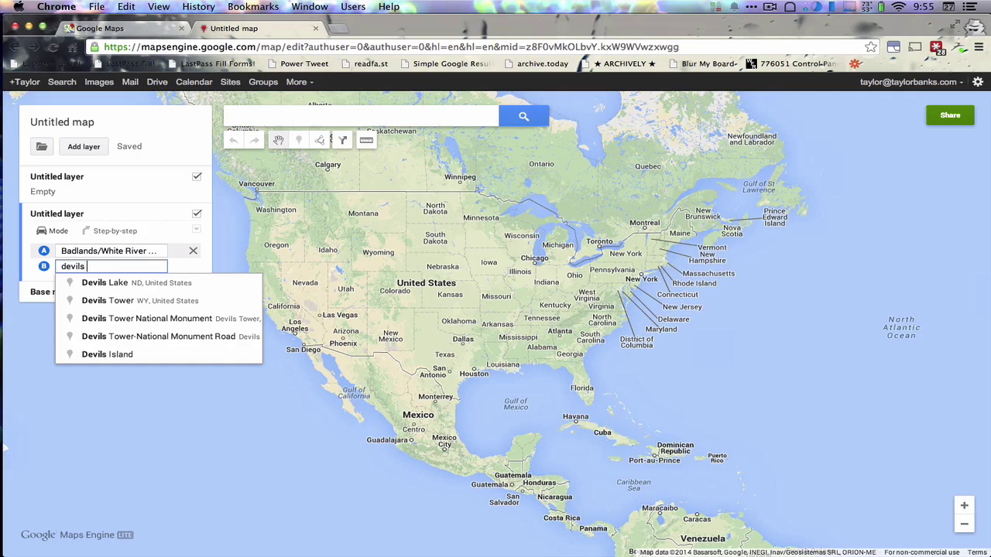
{"action": "type", "text": "r"}
{"action": "key", "text": "Down"}
{"action": "key", "text": "Down"}
{"action": "key", "text": "Return"}
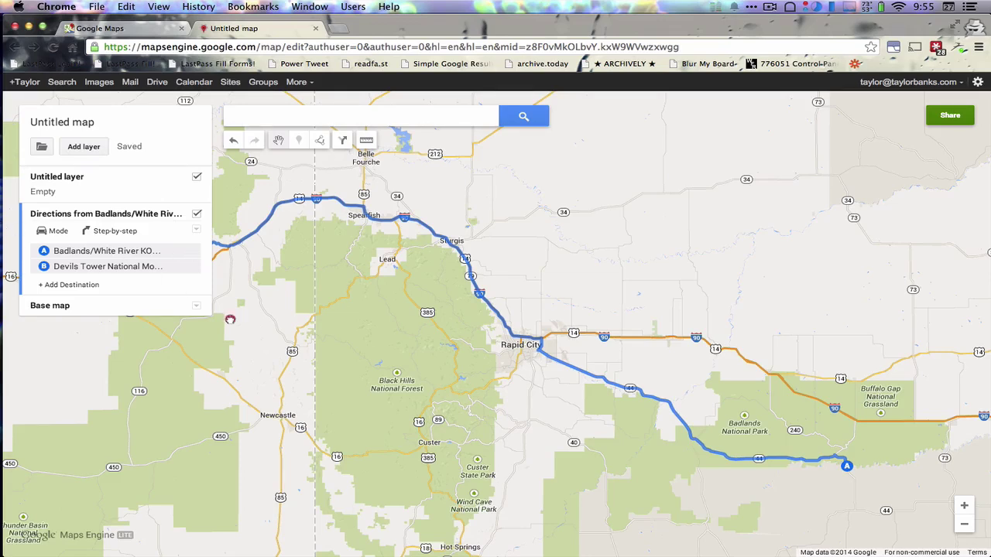
Step: Add Yellowstone RV Park in Gardiner, MT as the third destination of the route
{"action": "left_click_drag", "start_coordinate": [230, 319], "coordinate": [600, 317]}
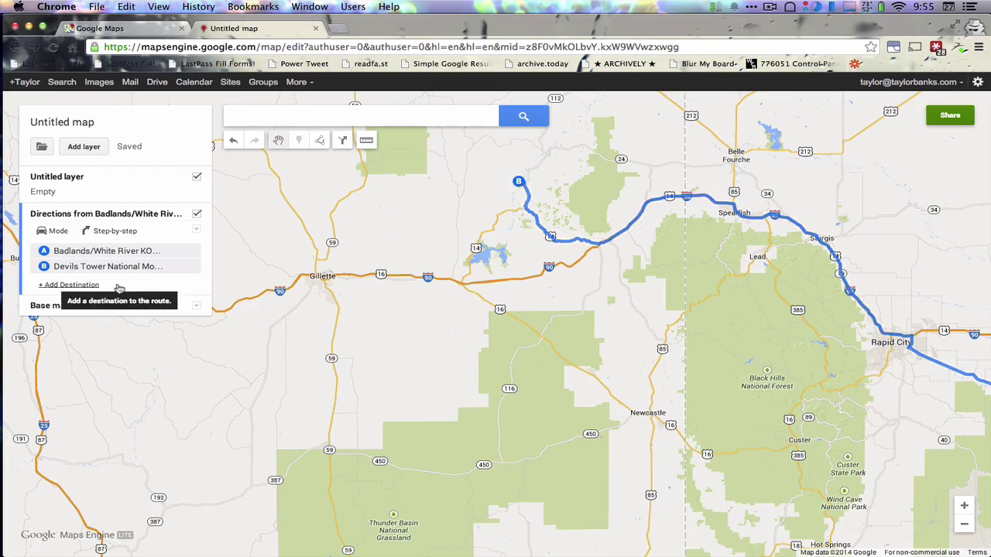
{"action": "left_click", "coordinate": [85, 285]}
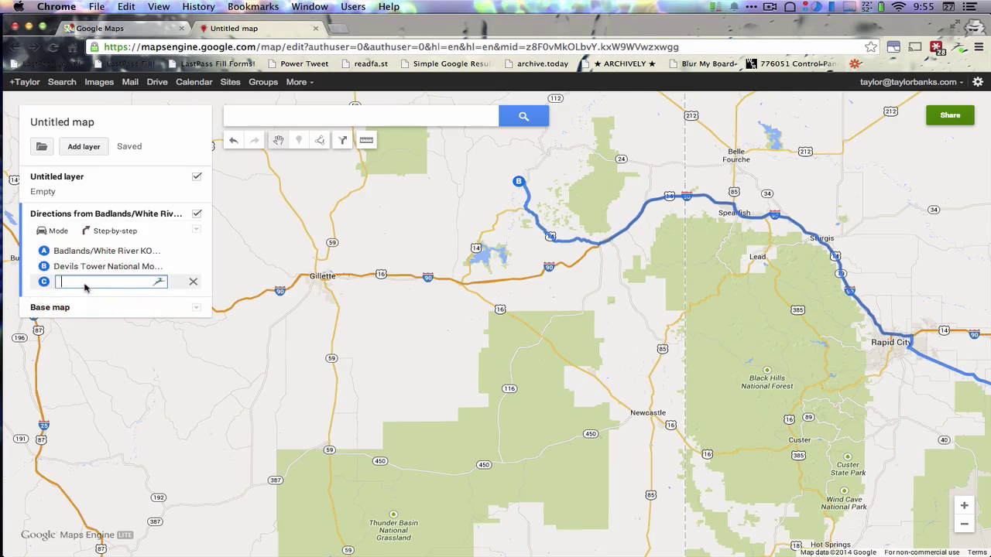
{"action": "type", "text": "yell"}
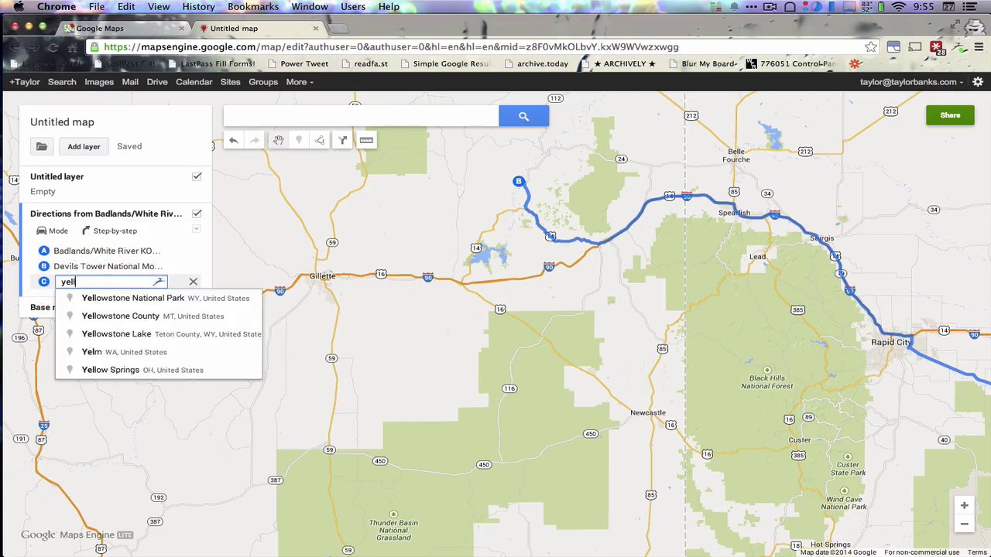
{"action": "type", "text": "owstone rv park"}
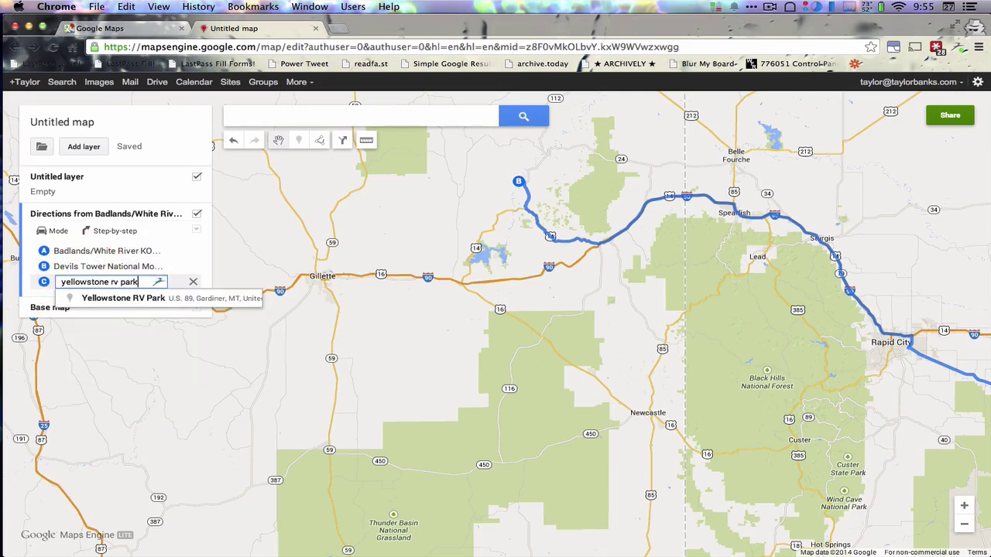
{"action": "key", "text": "Return"}
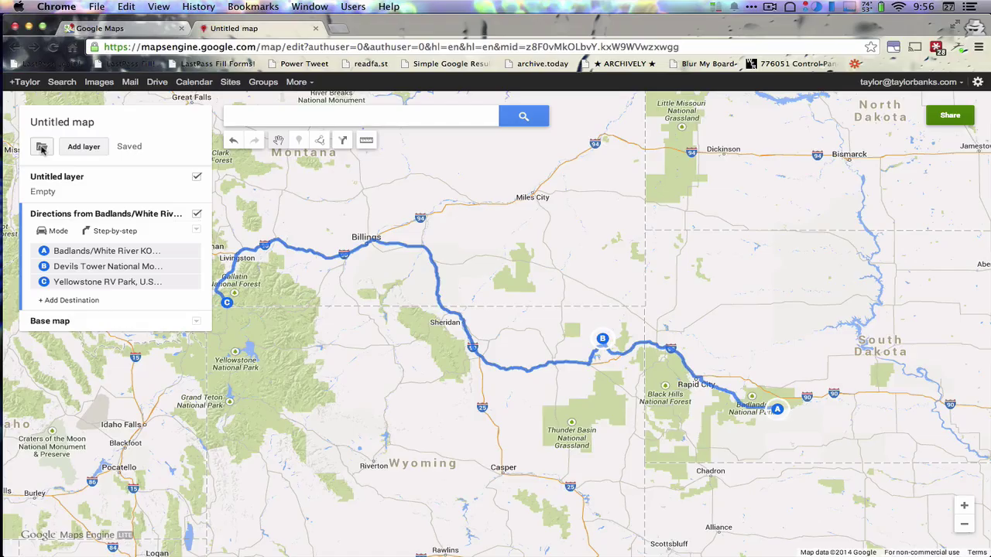
Step: Export only the Badlands to Yellowstone RV Park directions layer to KML and download the file
{"action": "left_click", "coordinate": [42, 147]}
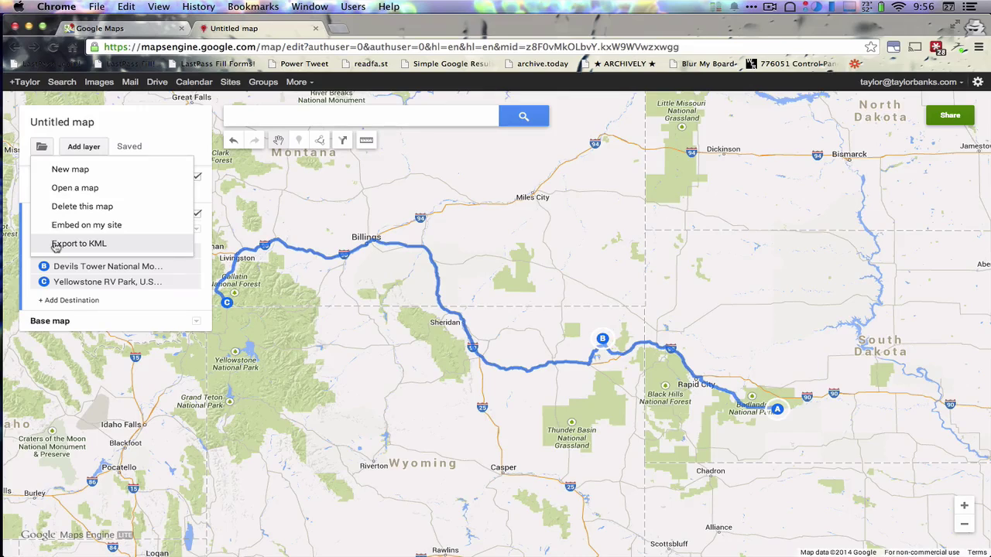
{"action": "left_click", "coordinate": [55, 244]}
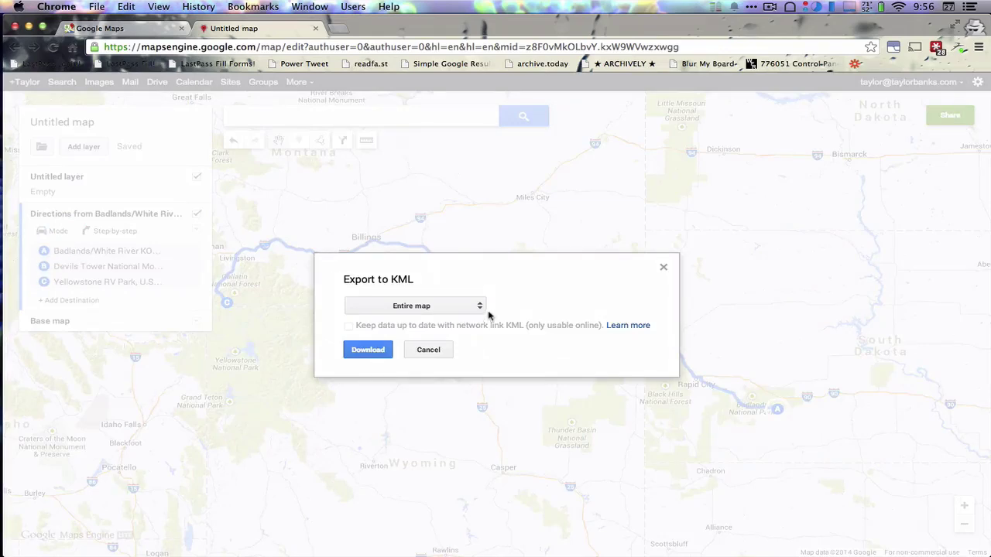
{"action": "left_click", "coordinate": [463, 307]}
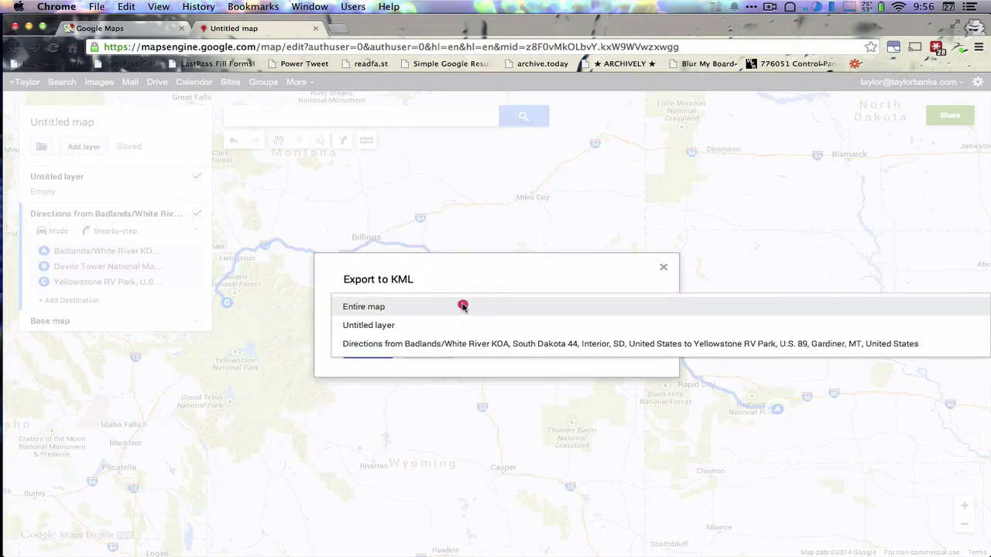
{"action": "left_click", "coordinate": [456, 345]}
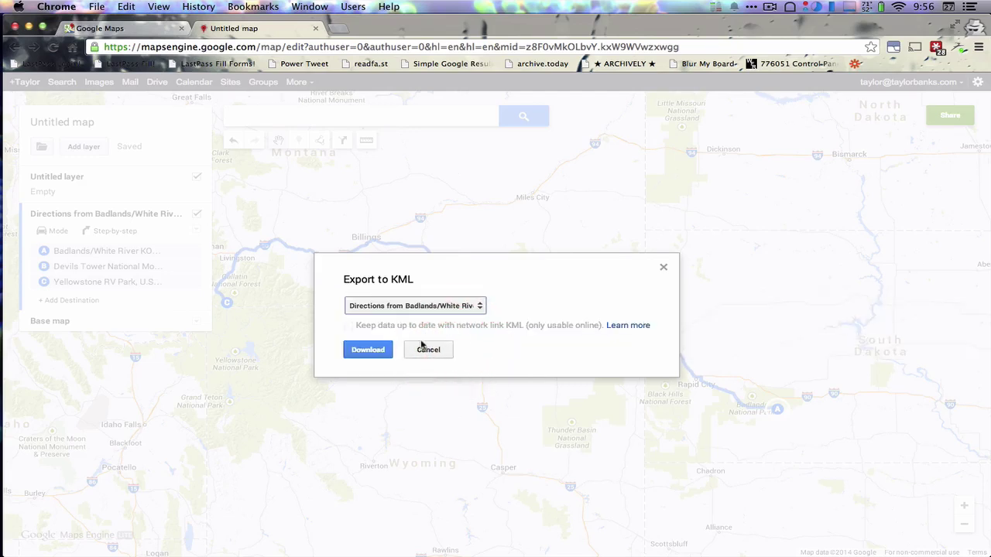
{"action": "left_click", "coordinate": [367, 349]}
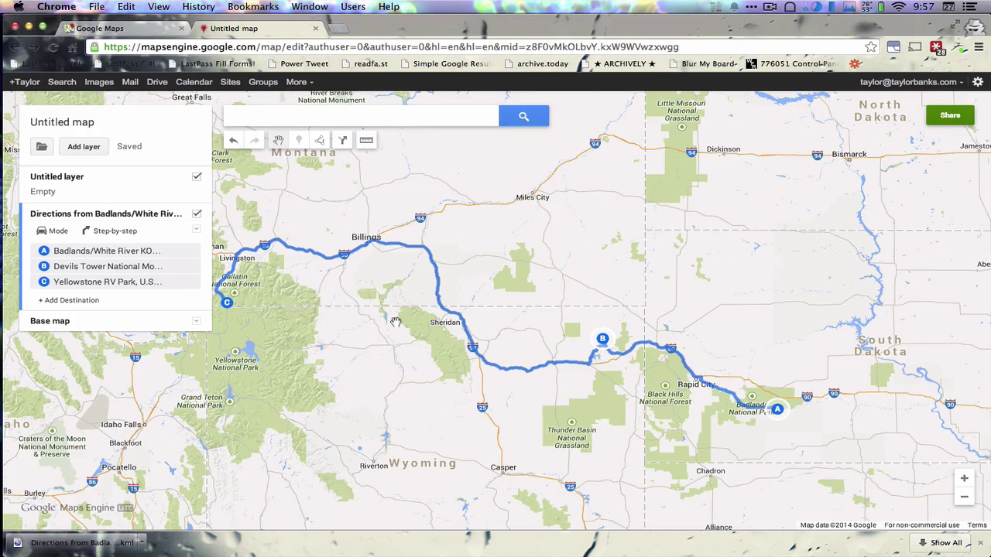
Step: Switch to Google Earth and open the downloaded KML file with the Badlands to Yellowstone directions
{"action": "key", "text": "ctrl+Up"}
{"action": "left_click", "coordinate": [387, 197]}
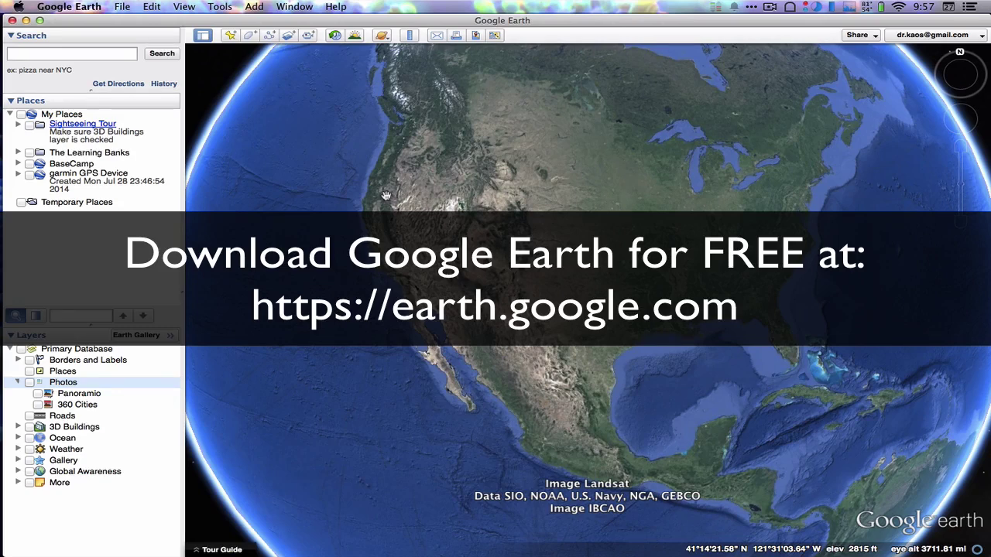
{"action": "left_click", "coordinate": [120, 6]}
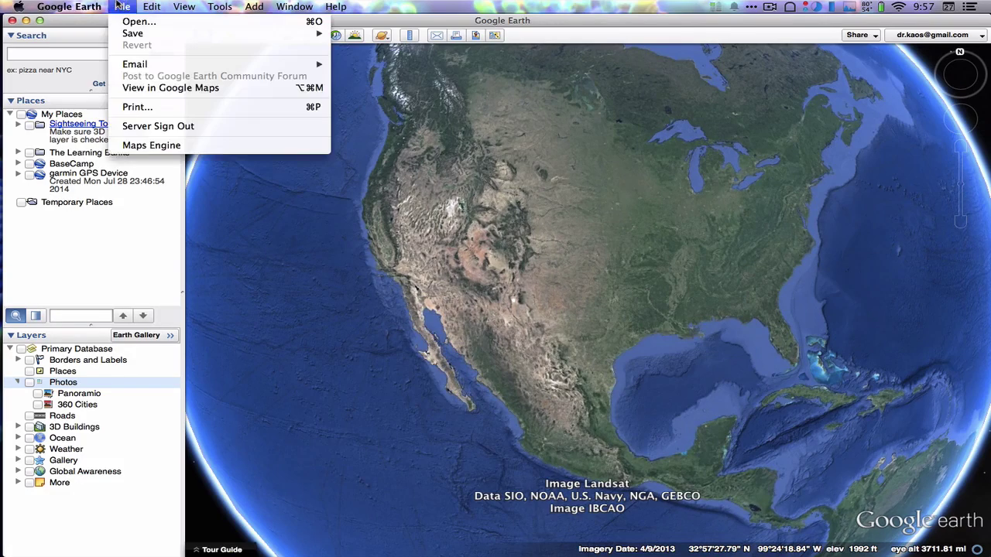
{"action": "left_click", "coordinate": [130, 21]}
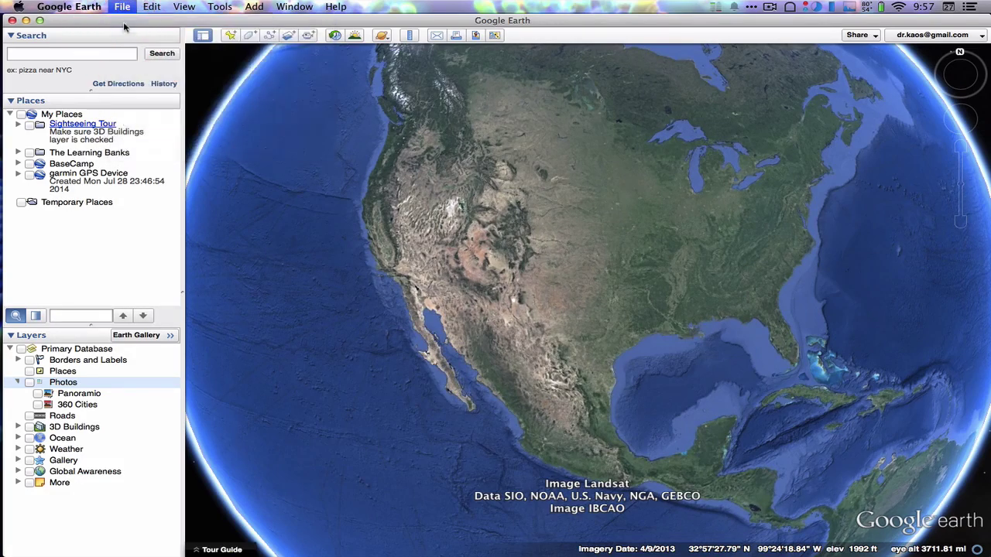
{"action": "double_click", "coordinate": [478, 145]}
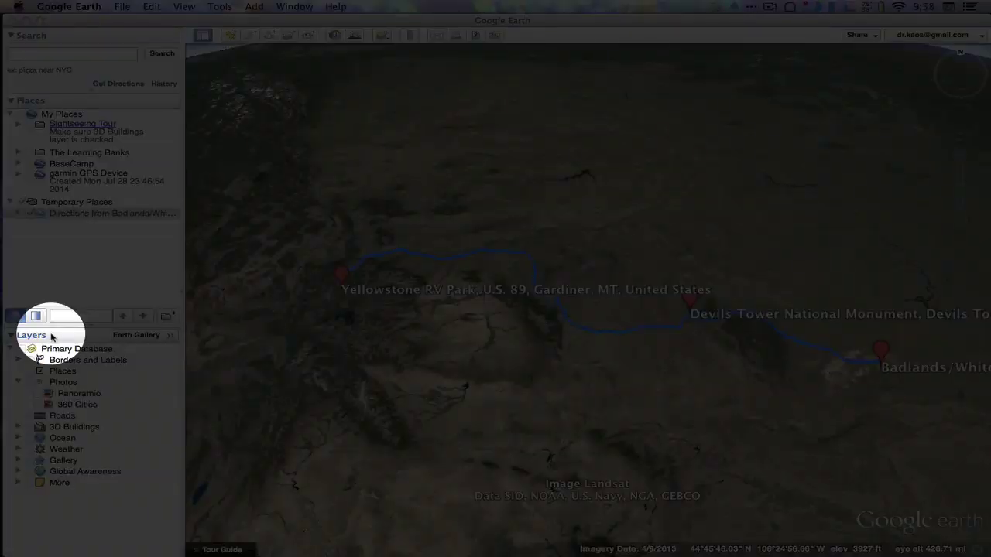
Step: Turn on the Photos layer with both Panoramio and 360 Cities for the area around the route
{"action": "left_click", "coordinate": [30, 383]}
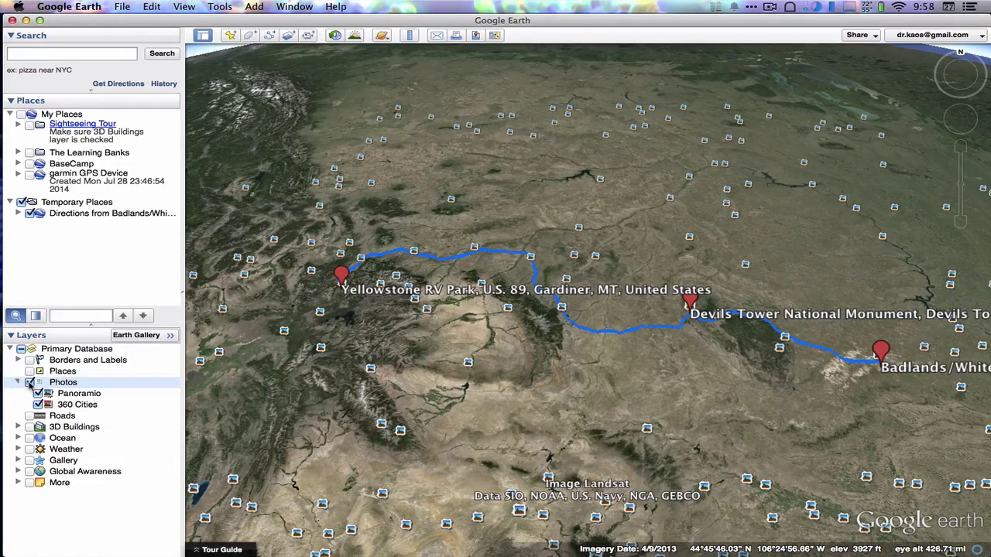
{"action": "left_click", "coordinate": [29, 382]}
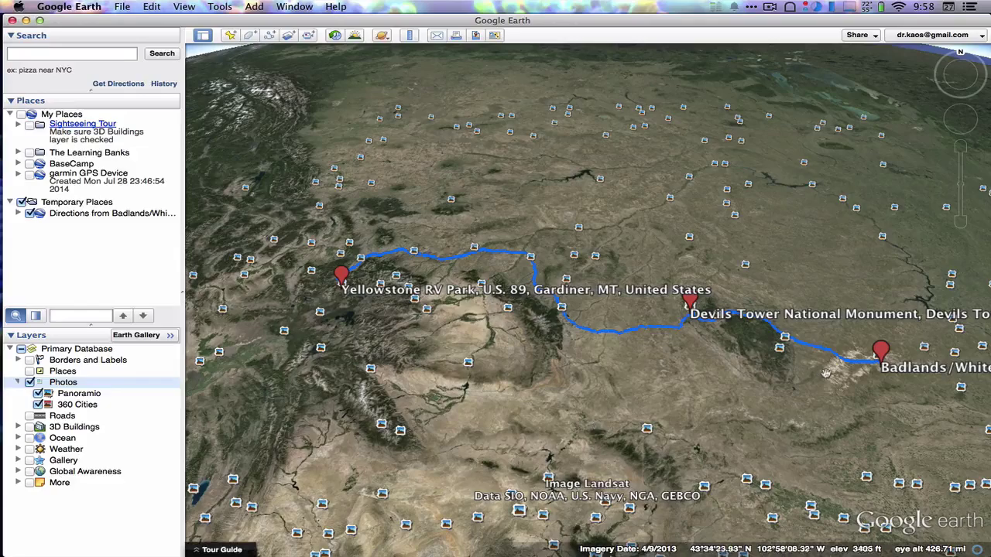
Step: Look through the Panoramio photos of the Devils Tower spot near the national monument stop, through to the last one
{"action": "double_click", "coordinate": [664, 330]}
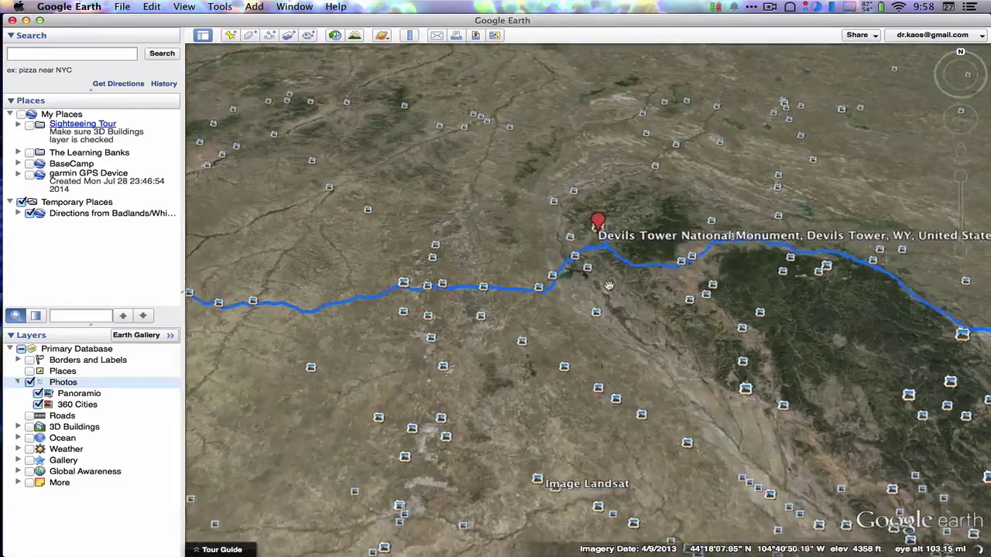
{"action": "double_click", "coordinate": [647, 341]}
{"action": "double_click", "coordinate": [641, 298]}
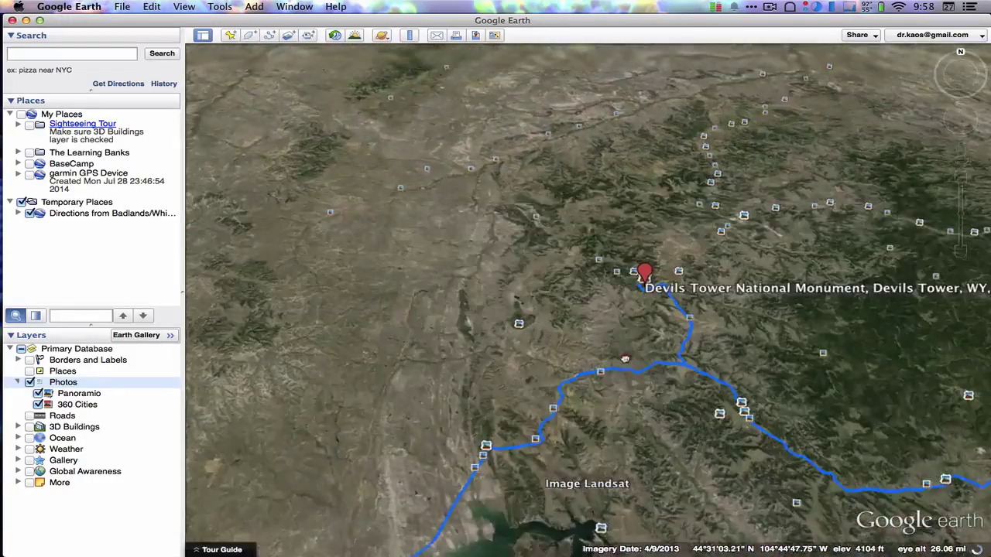
{"action": "double_click", "coordinate": [627, 322]}
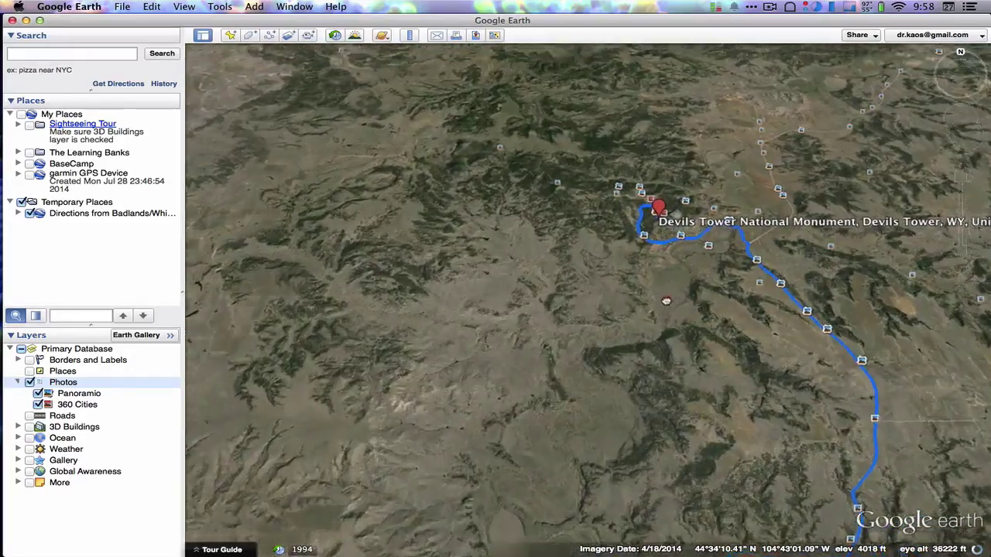
{"action": "double_click", "coordinate": [658, 292]}
{"action": "double_click", "coordinate": [656, 288]}
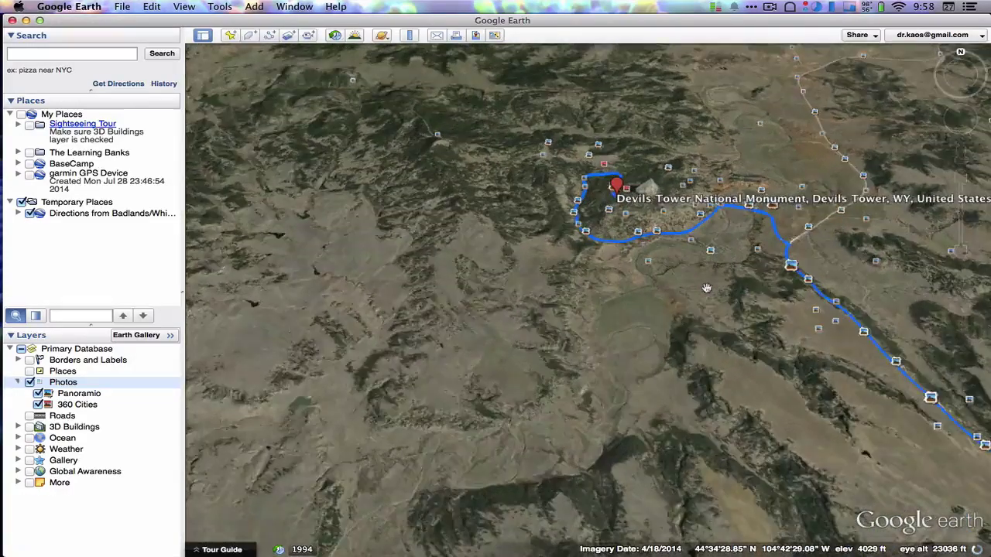
{"action": "double_click", "coordinate": [707, 288]}
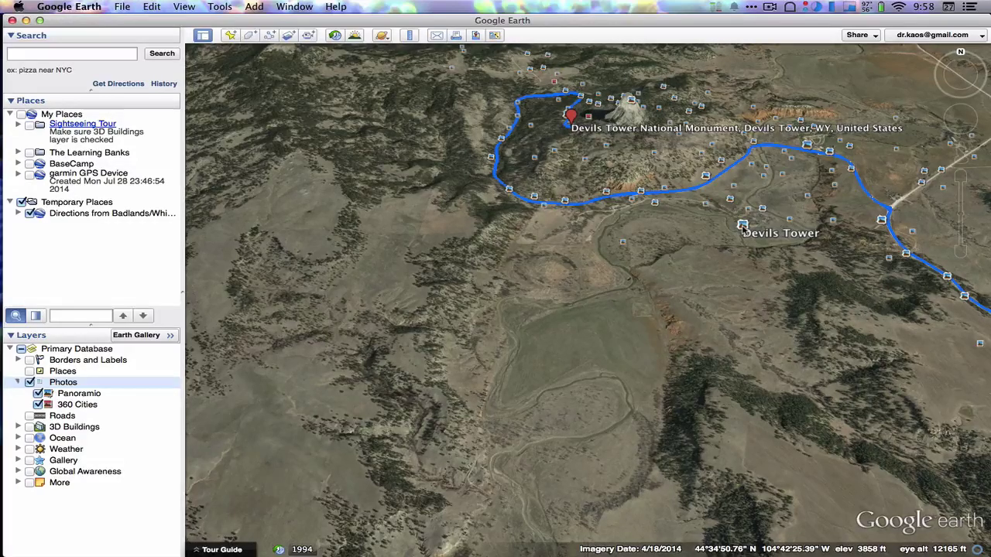
{"action": "left_click", "coordinate": [742, 225]}
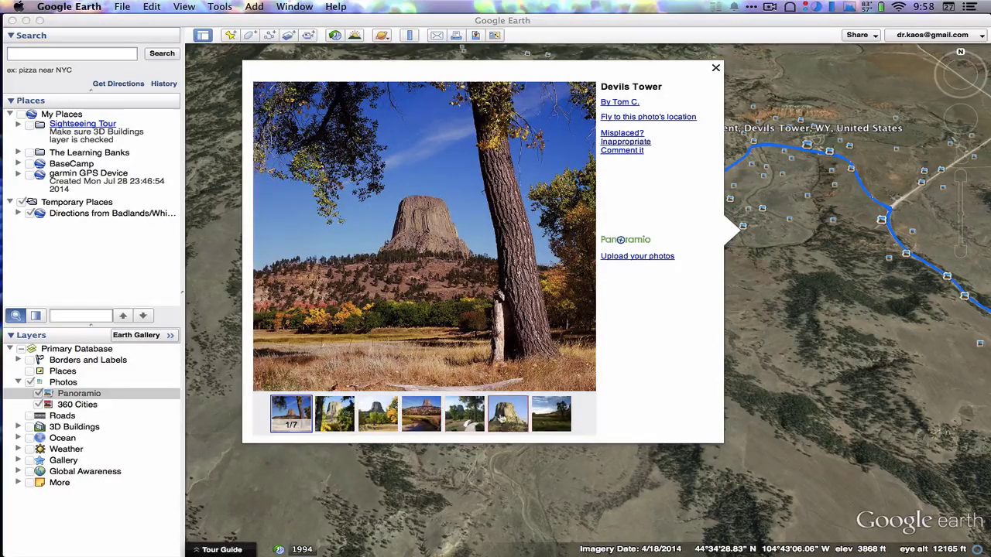
{"action": "left_click", "coordinate": [335, 416]}
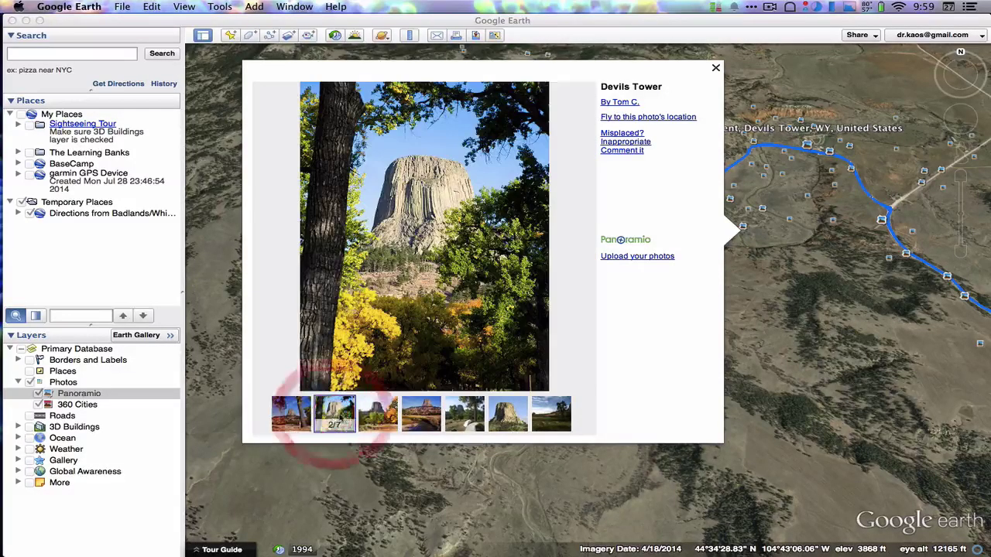
{"action": "left_click", "coordinate": [378, 416]}
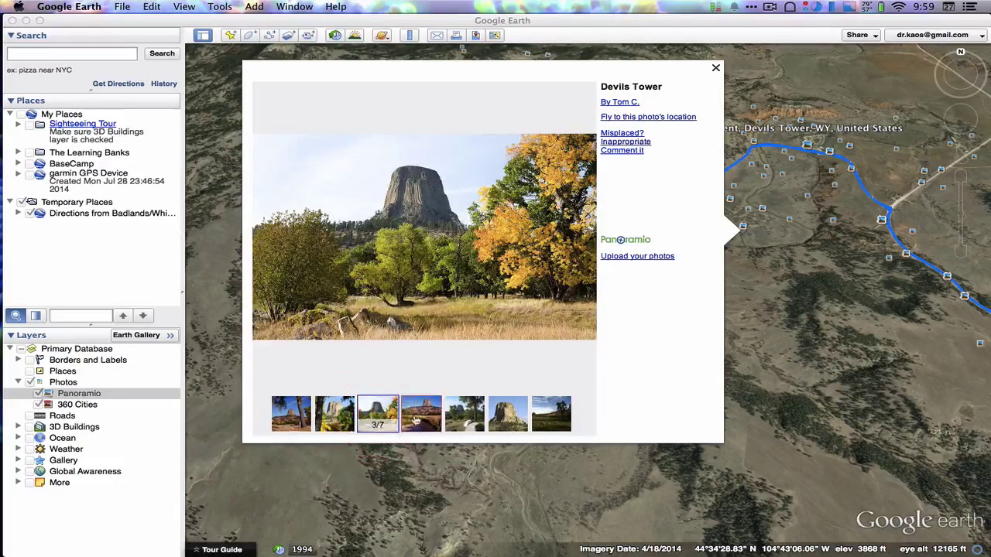
{"action": "left_click", "coordinate": [418, 418]}
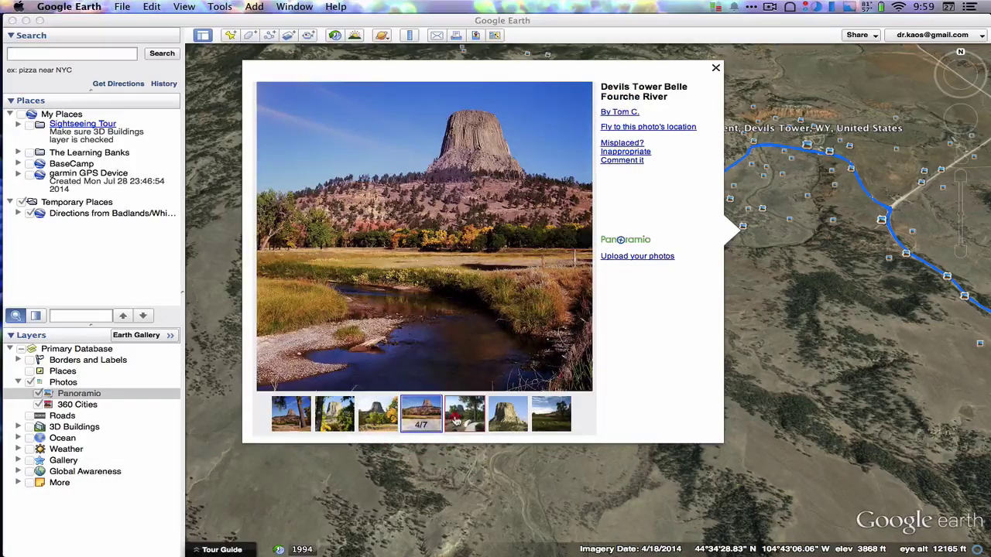
{"action": "left_click", "coordinate": [456, 419]}
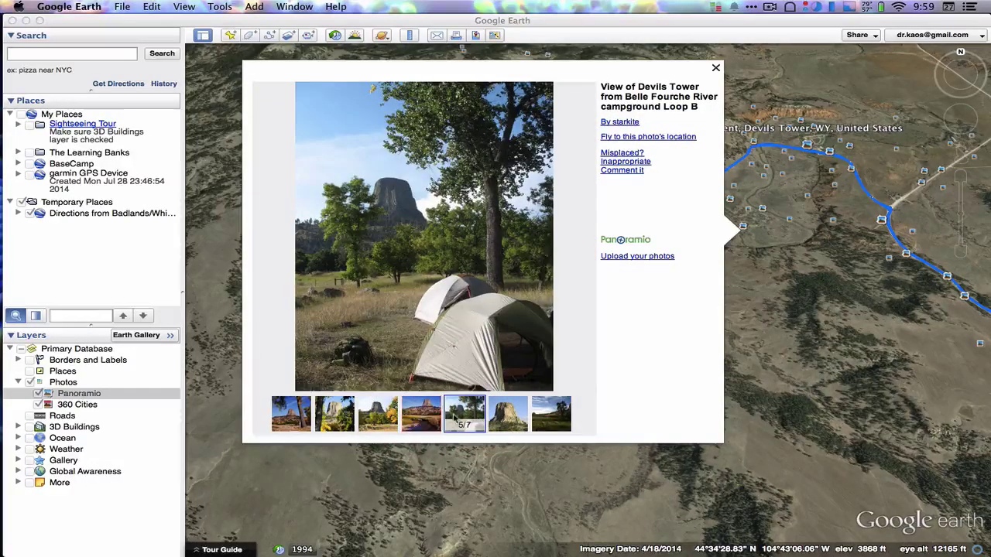
{"action": "left_click", "coordinate": [514, 416]}
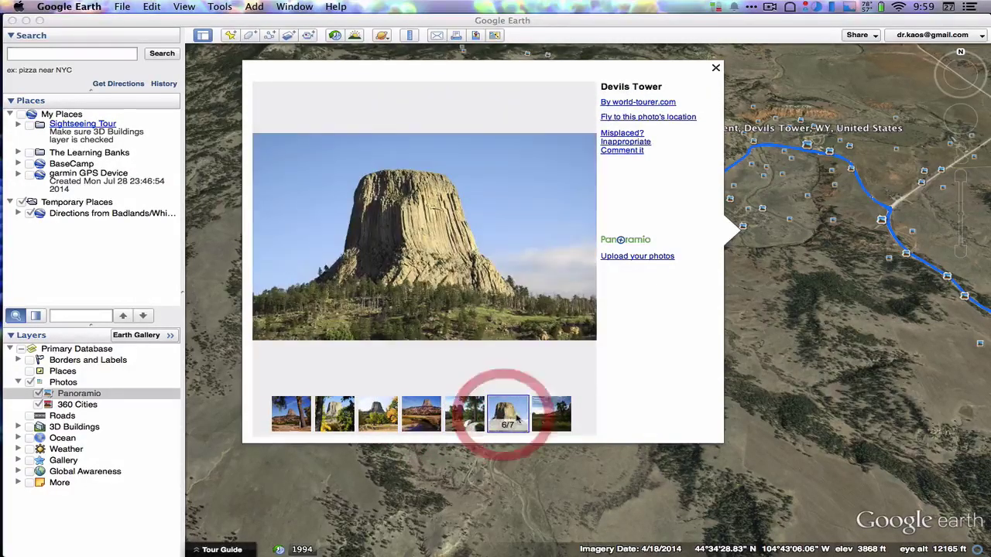
{"action": "left_click", "coordinate": [540, 416]}
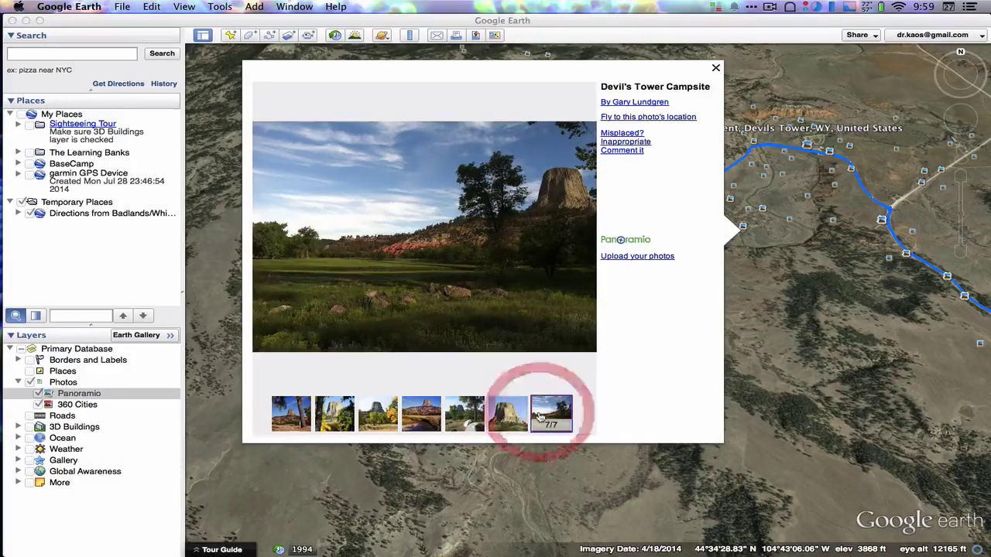
Step: Close the Devils Tower photos and follow the blue route westward to its end at Yellowstone RV Park in Gardiner
{"action": "left_click", "coordinate": [714, 68]}
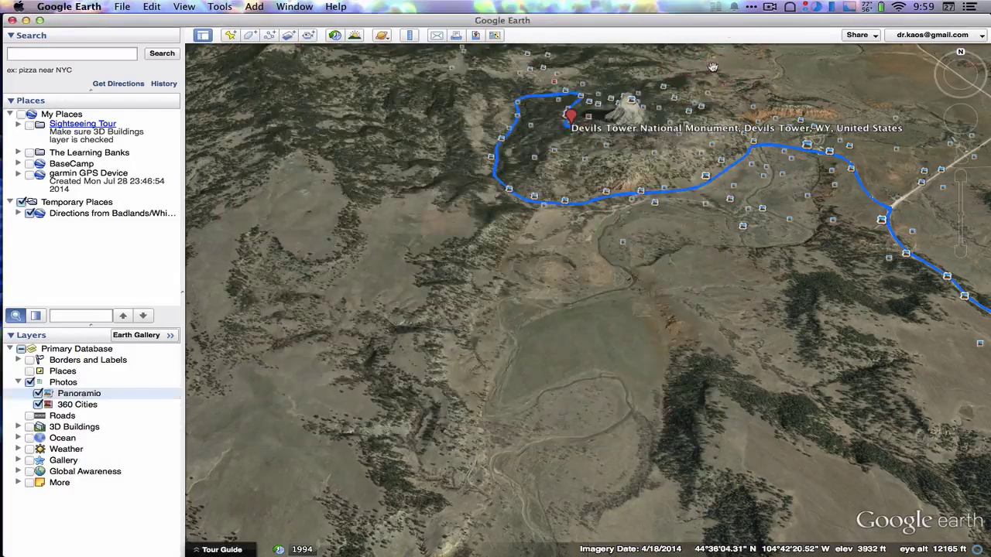
{"action": "scroll", "coordinate": [675, 263], "scroll_direction": "down", "scroll_amount": 2}
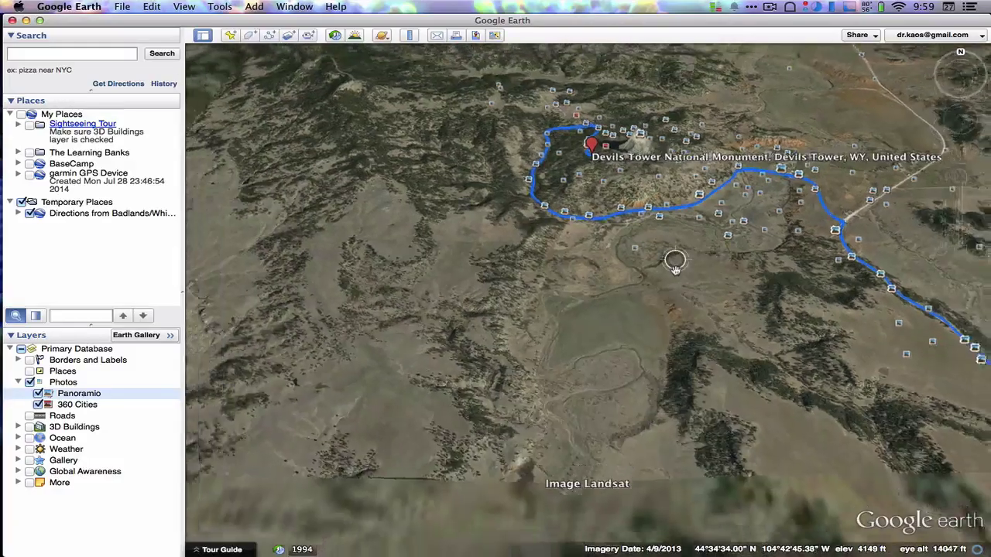
{"action": "scroll", "coordinate": [675, 263], "scroll_direction": "down", "scroll_amount": 1}
{"action": "scroll", "coordinate": [675, 263], "scroll_direction": "down", "scroll_amount": 2}
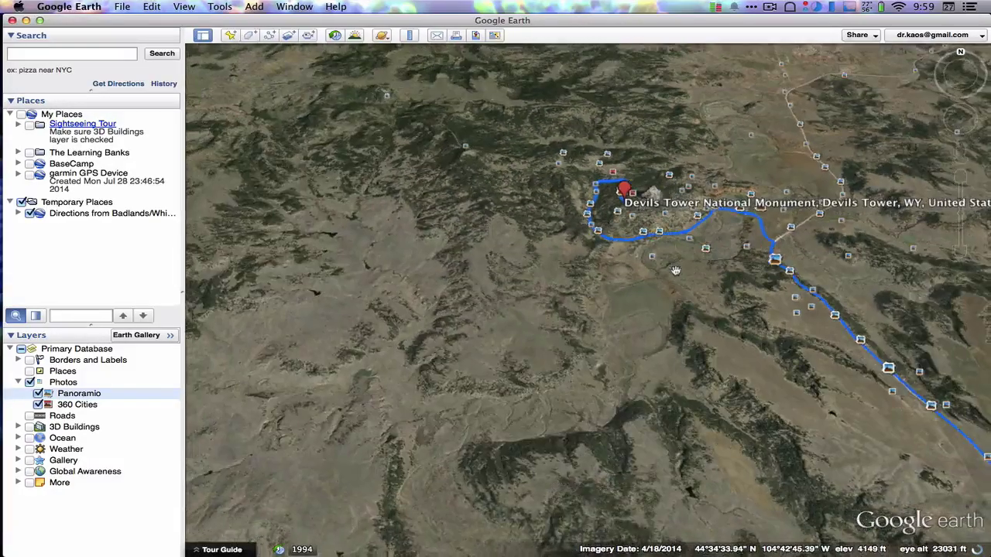
{"action": "left_click_drag", "start_coordinate": [746, 335], "coordinate": [471, 294]}
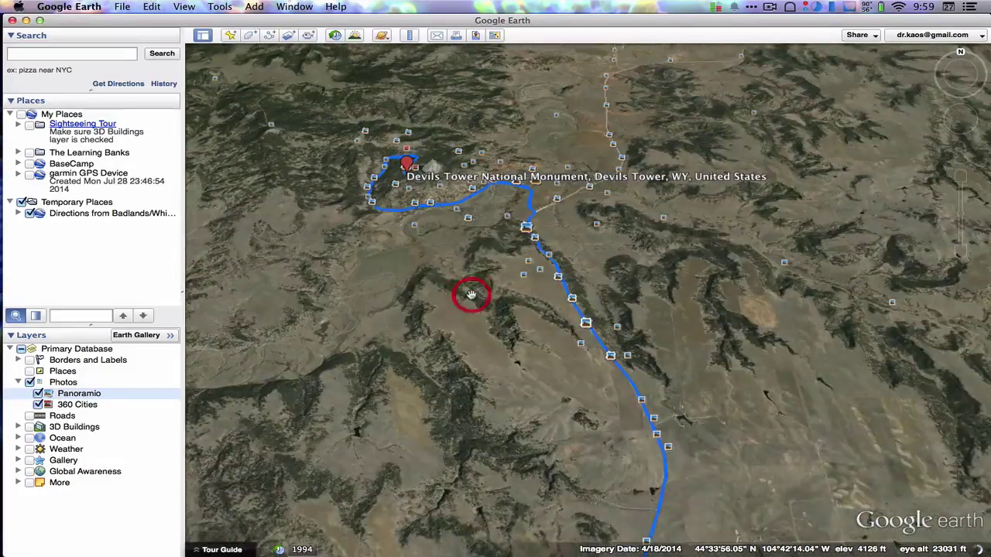
{"action": "scroll", "coordinate": [471, 285], "scroll_direction": "down", "scroll_amount": 2}
{"action": "left_click_drag", "start_coordinate": [347, 334], "coordinate": [678, 348]}
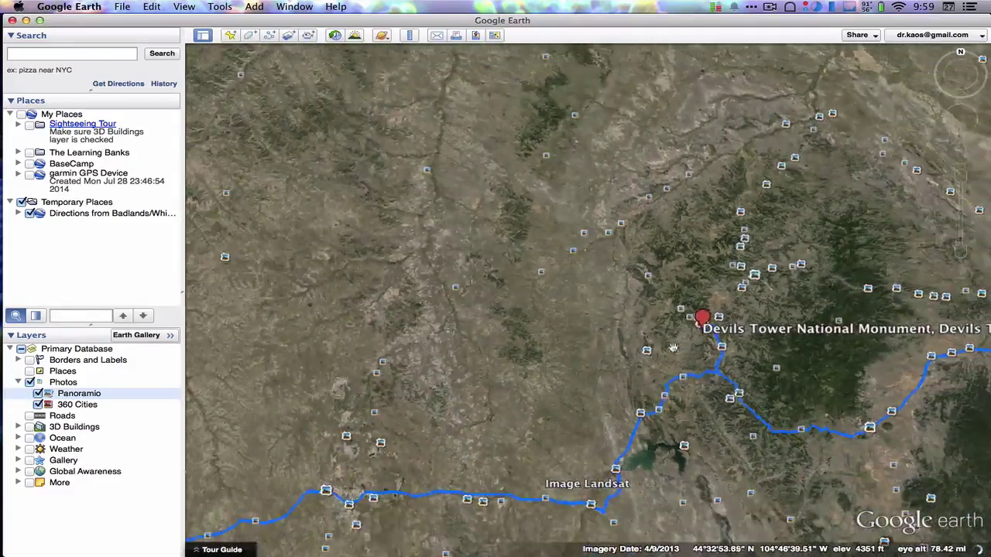
{"action": "left_click_drag", "start_coordinate": [398, 322], "coordinate": [807, 188]}
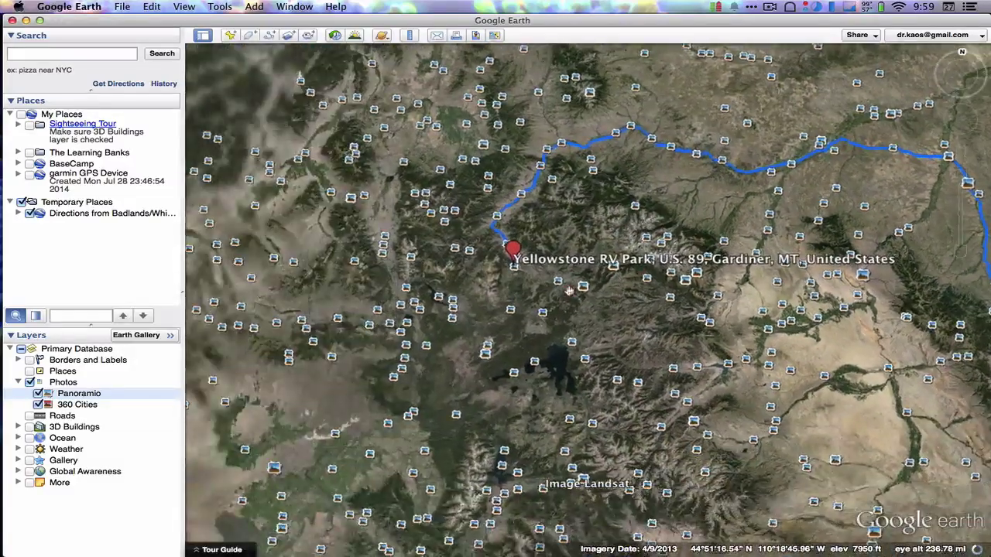
Step: Examine the riverside Yellowstone RV Park campground up close and open the Panoramio photo placed among its parked RVs
{"action": "double_click", "coordinate": [537, 246]}
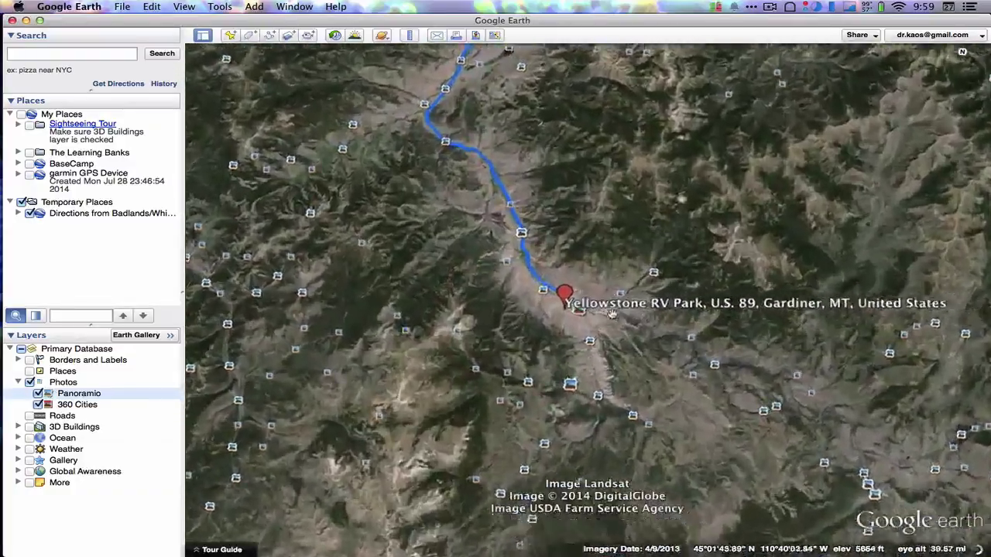
{"action": "scroll", "coordinate": [613, 303], "scroll_direction": "up", "scroll_amount": 4}
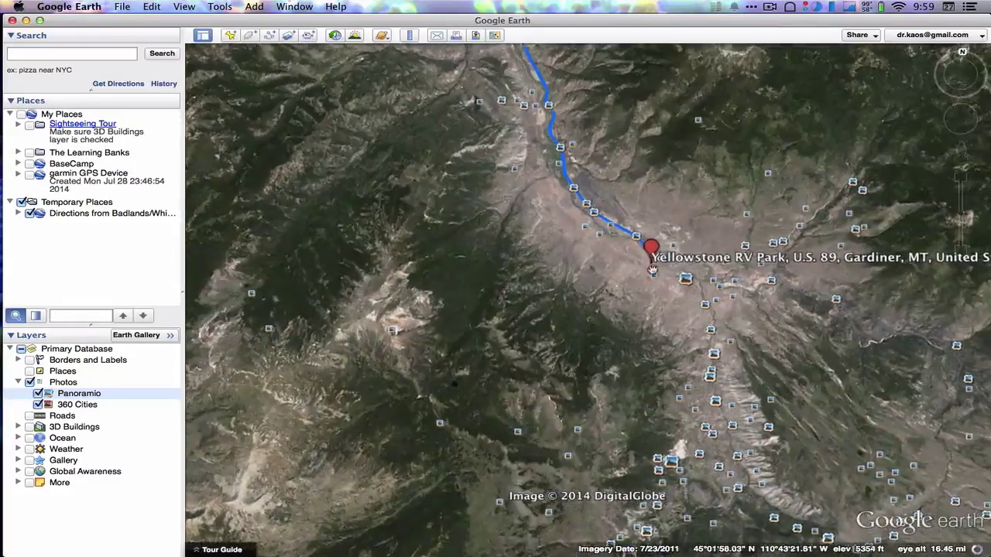
{"action": "scroll", "coordinate": [660, 277], "scroll_direction": "up", "scroll_amount": 3}
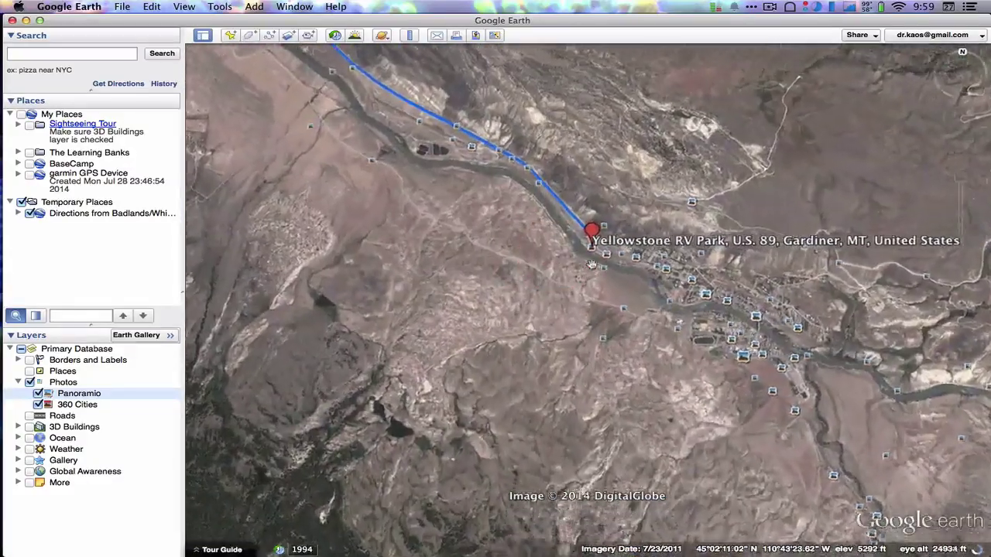
{"action": "scroll", "coordinate": [539, 236], "scroll_direction": "up", "scroll_amount": 5}
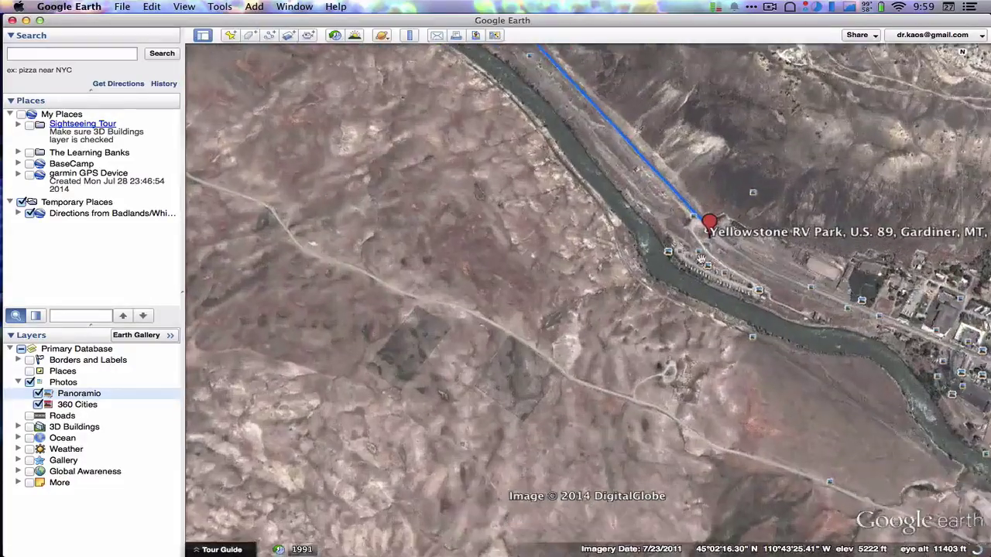
{"action": "left_click_drag", "start_coordinate": [718, 287], "coordinate": [643, 316]}
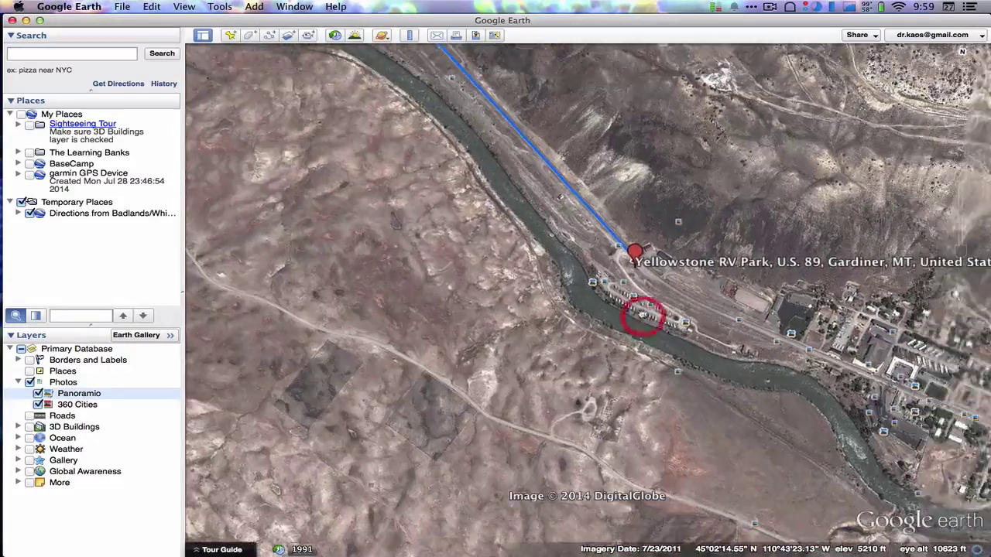
{"action": "double_click", "coordinate": [650, 273]}
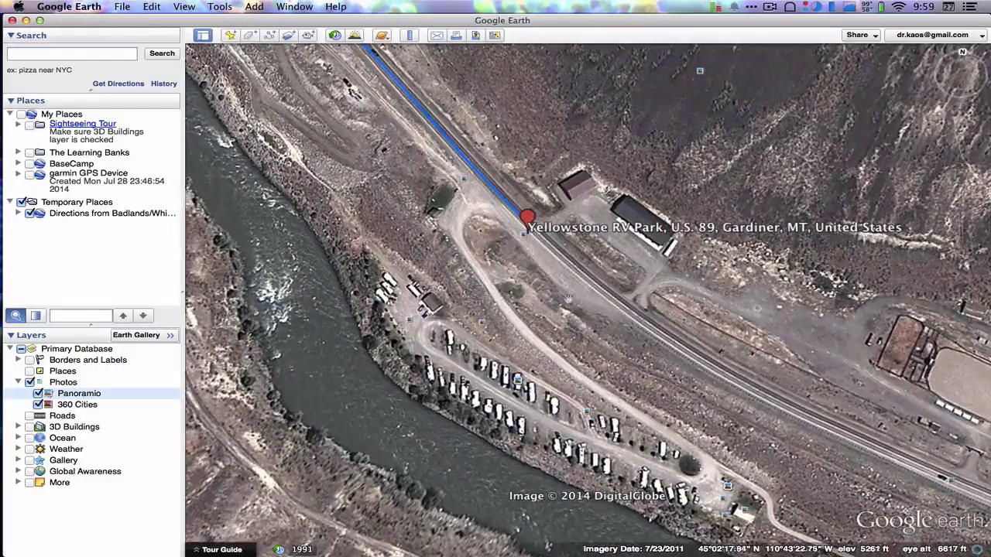
{"action": "left_click_drag", "start_coordinate": [631, 378], "coordinate": [604, 301]}
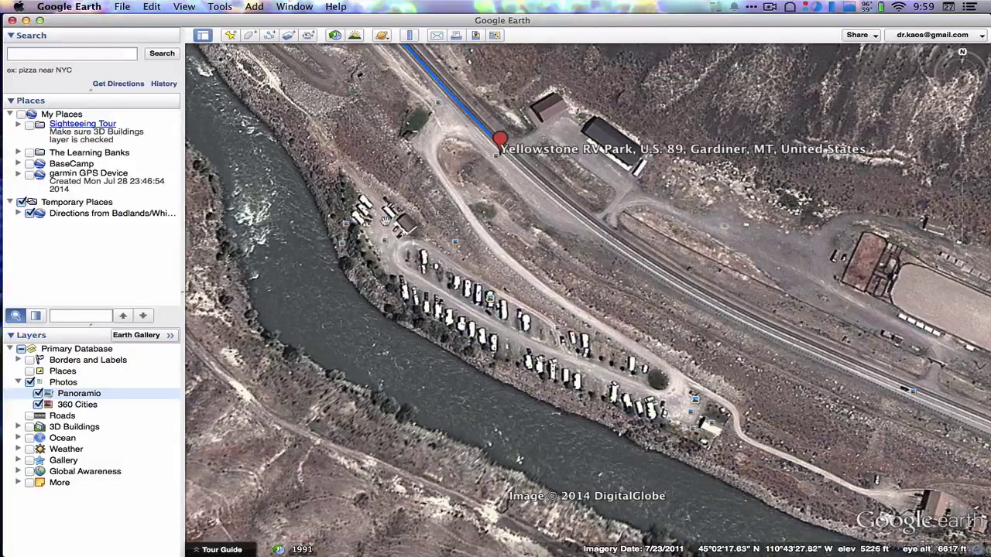
{"action": "left_click_drag", "start_coordinate": [616, 305], "coordinate": [617, 282]}
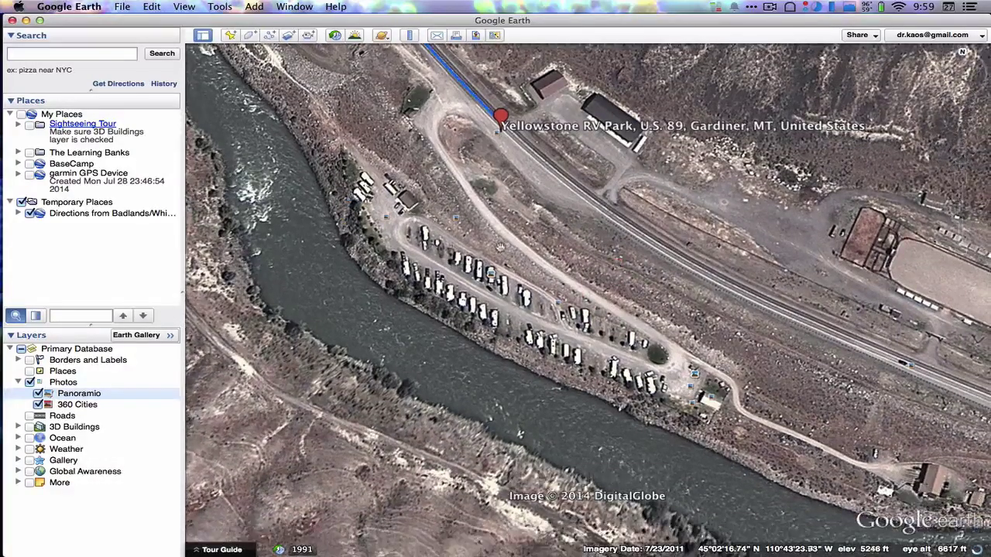
{"action": "left_click", "coordinate": [489, 273]}
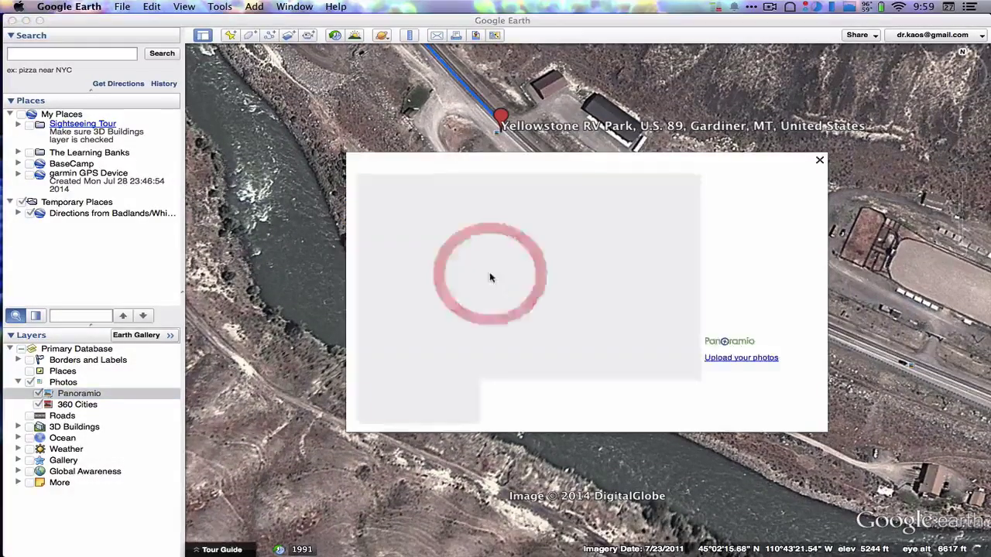